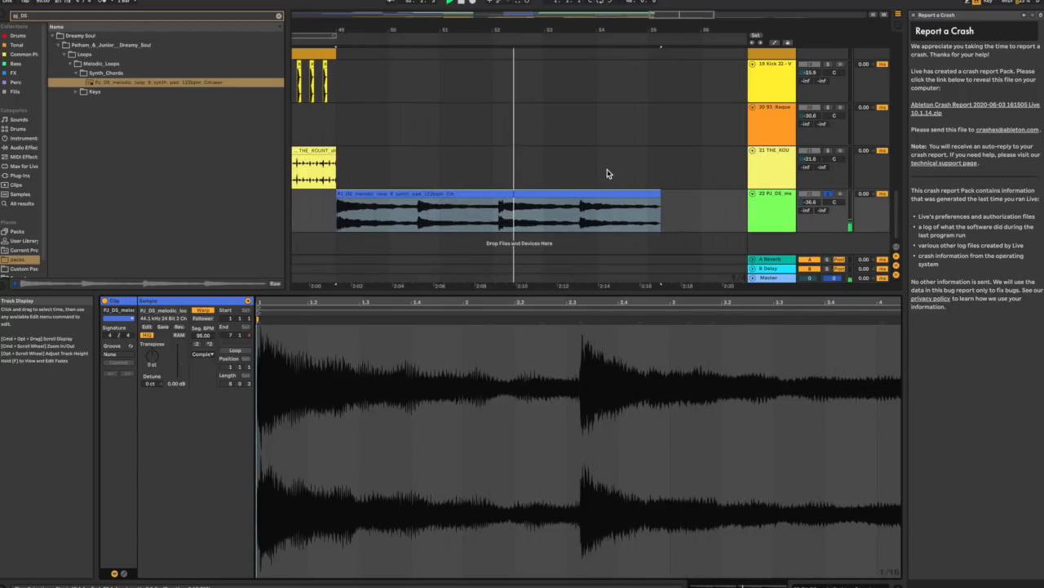
Step: Select a short section of the chopped synth pad clip on track 22 and duplicate it twice
drag(629, 29, 336, 28)
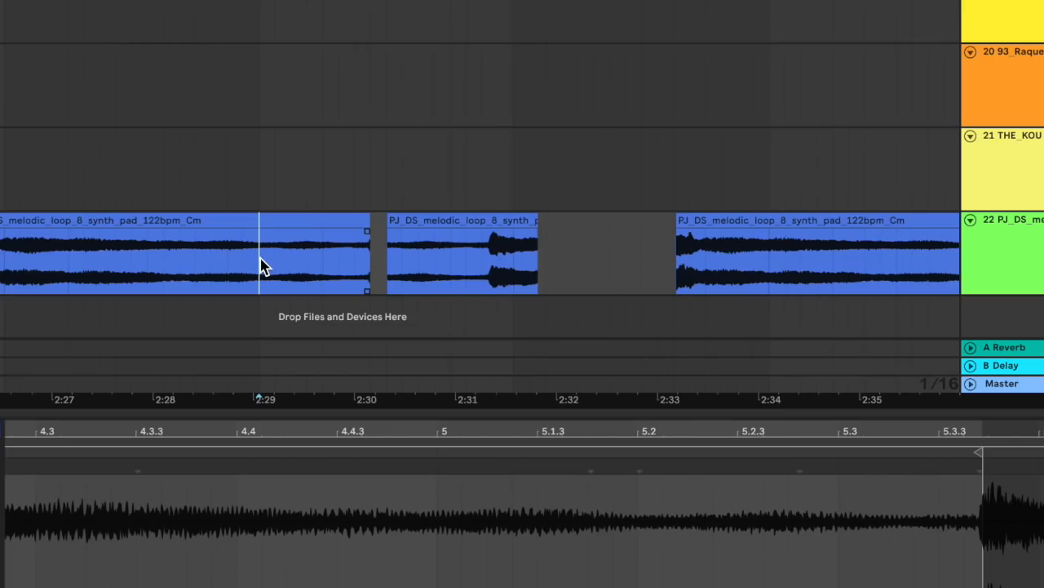
drag(402, 373, 431, 374)
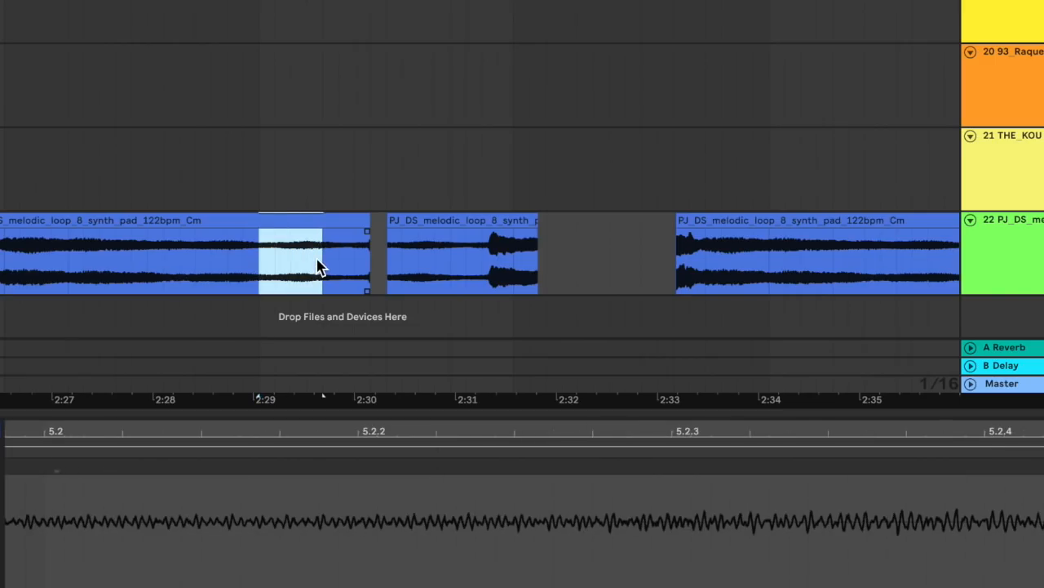
key(super+d)
key(super+d)
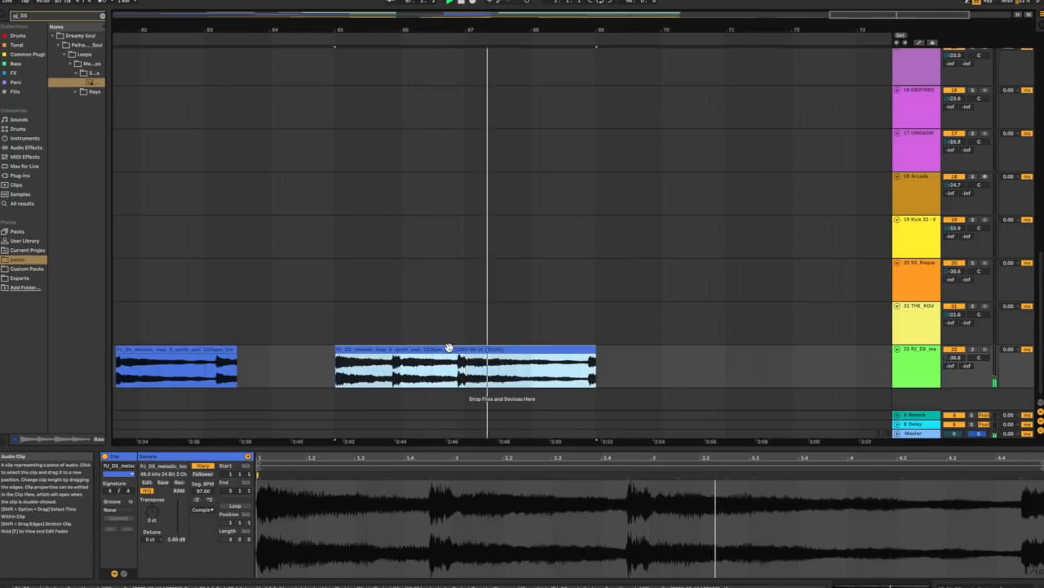
Step: Convert the synth pad audio placed at bar 65 on the Kontakt track to MIDI as Harmony
scroll(422, 295, up, 2)
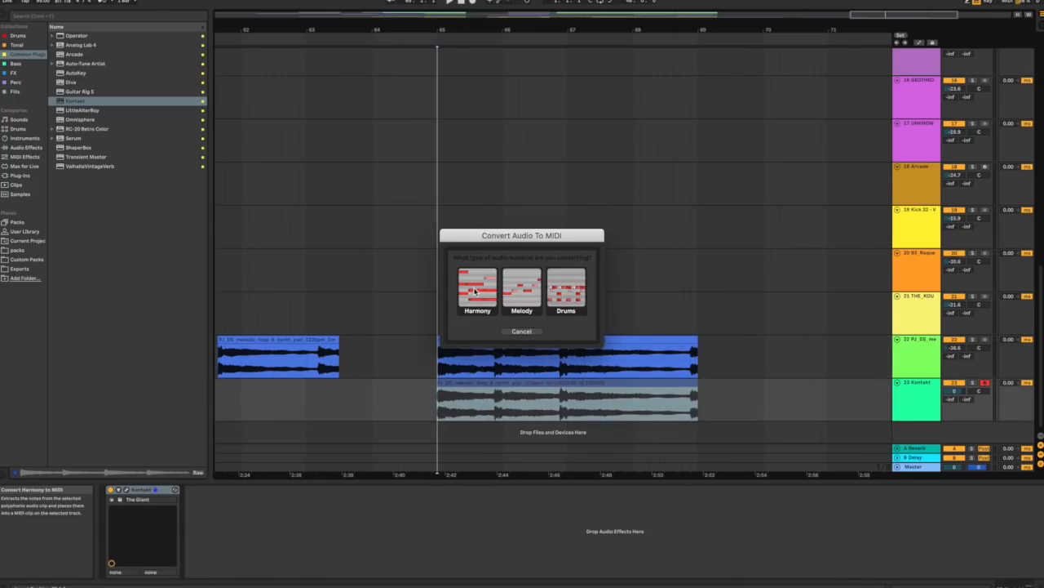
click(476, 291)
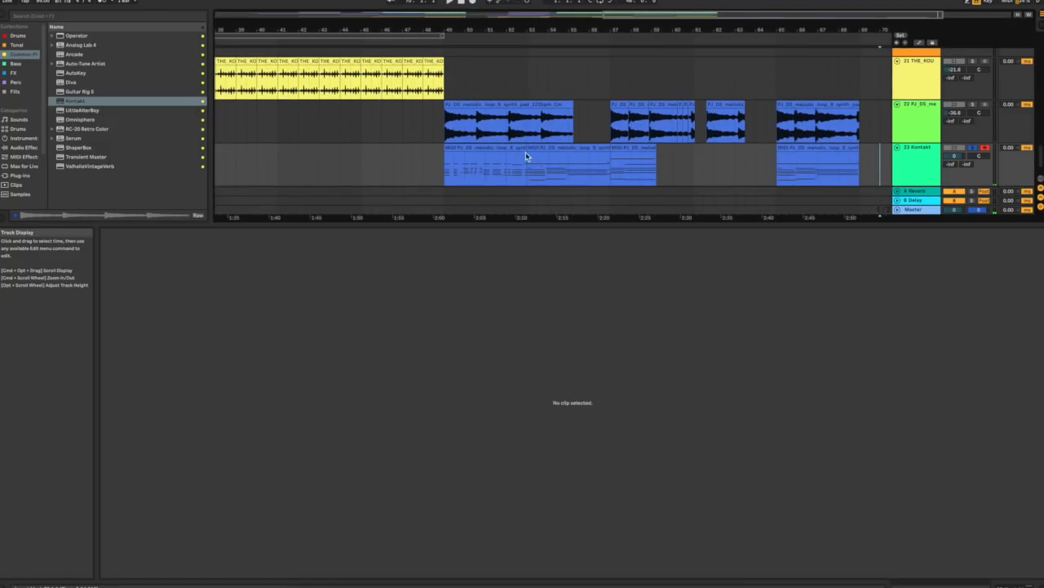
Step: Open the converted MIDI clips on the Kontakt track and examine their notes
click(525, 152)
click(654, 272)
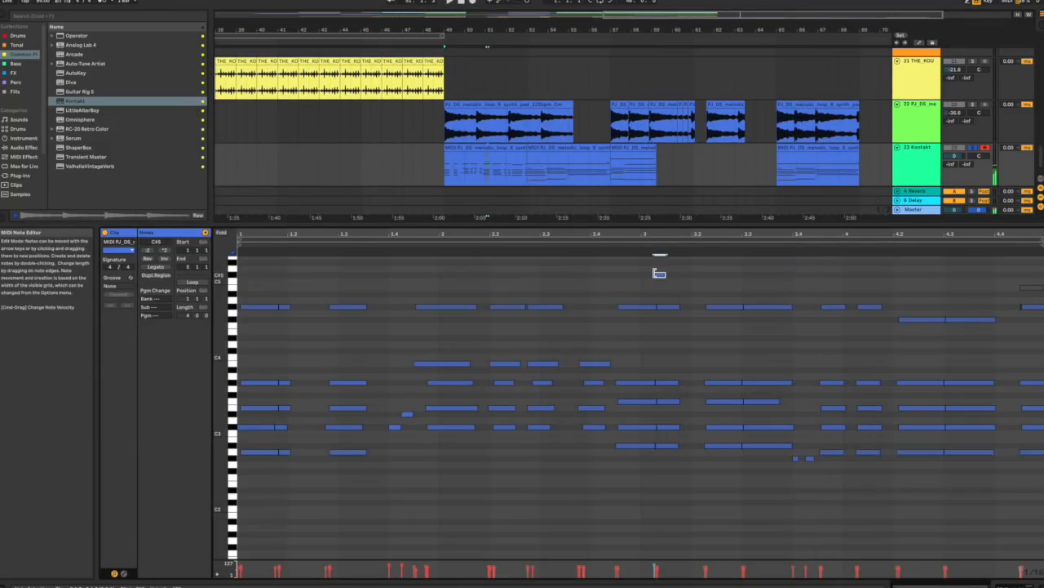
click(398, 148)
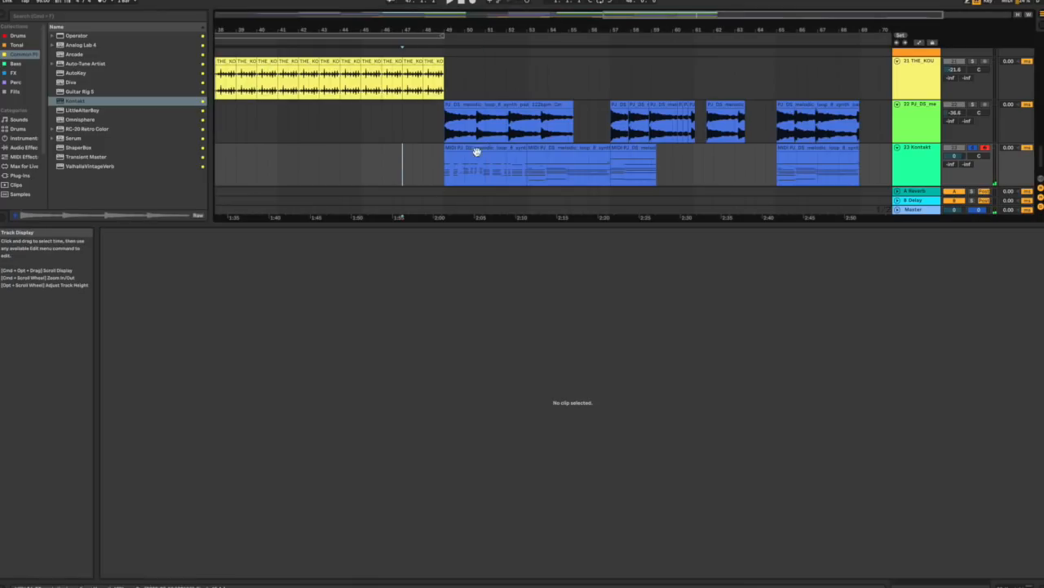
click(467, 147)
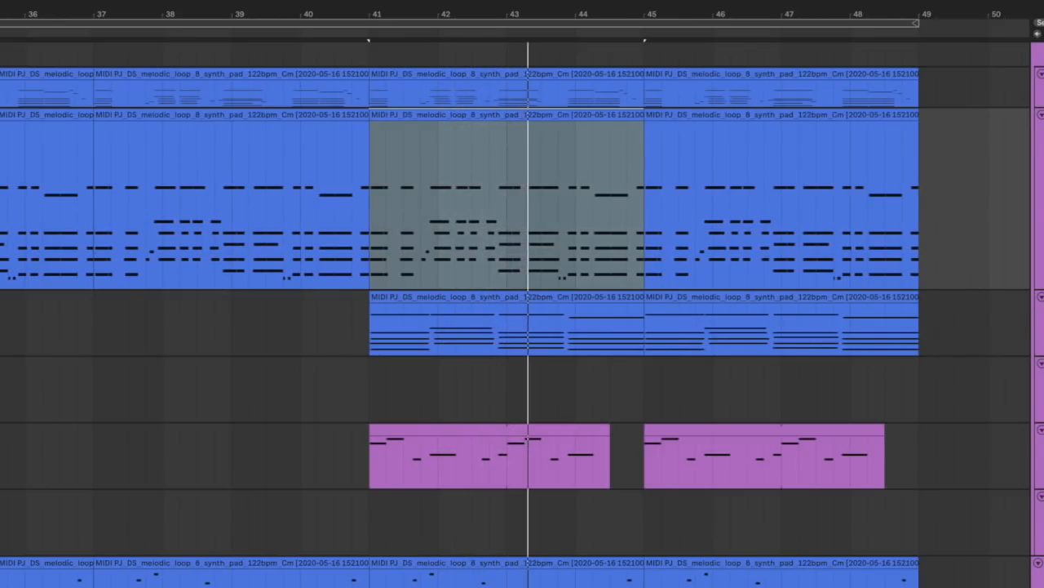
Step: Solo the Bass track directly above the tall chord track and look through its device chain
click(1036, 192)
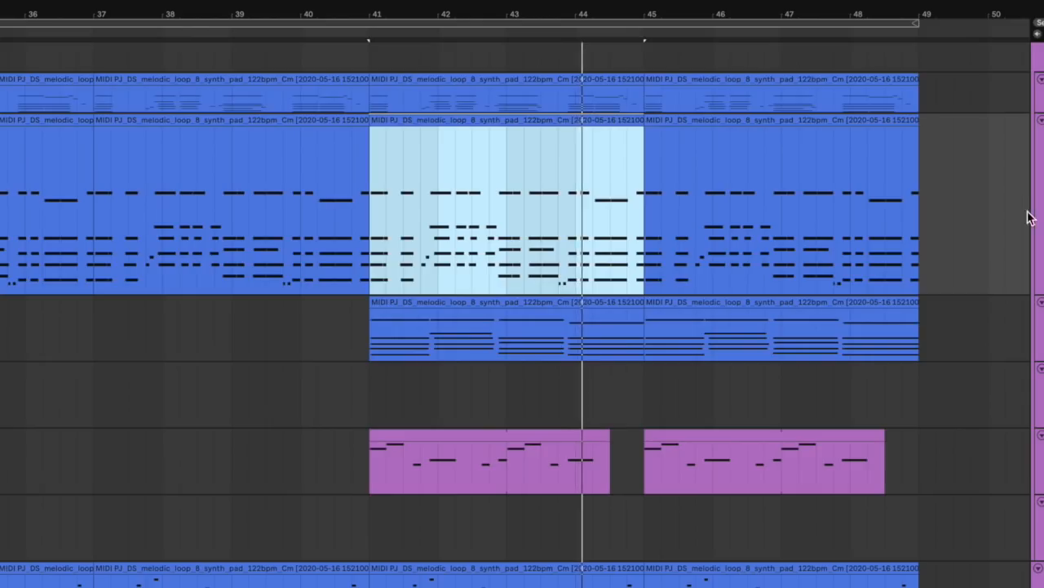
click(1021, 214)
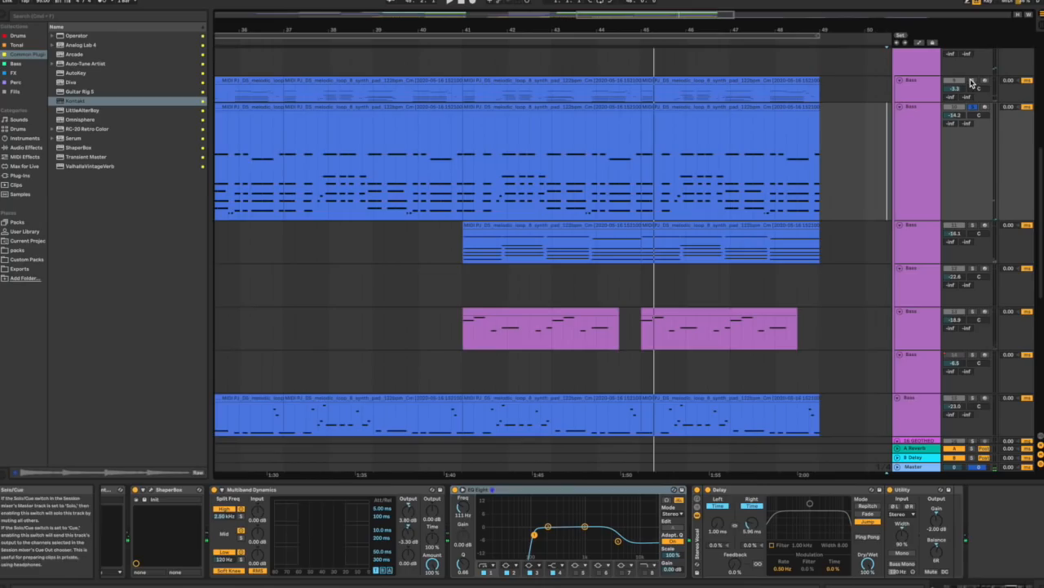
click(972, 82)
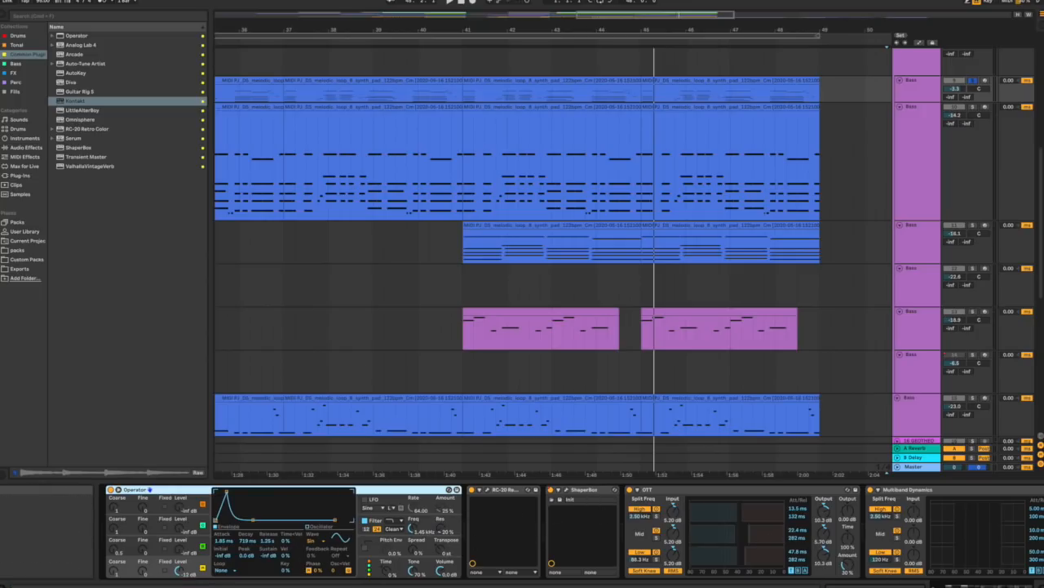
drag(956, 585, 997, 586)
Step: Play the soloed Bass track's clip from bar 41 and show its MIDI notes
click(539, 81)
key(space)
key(shift+Tab)
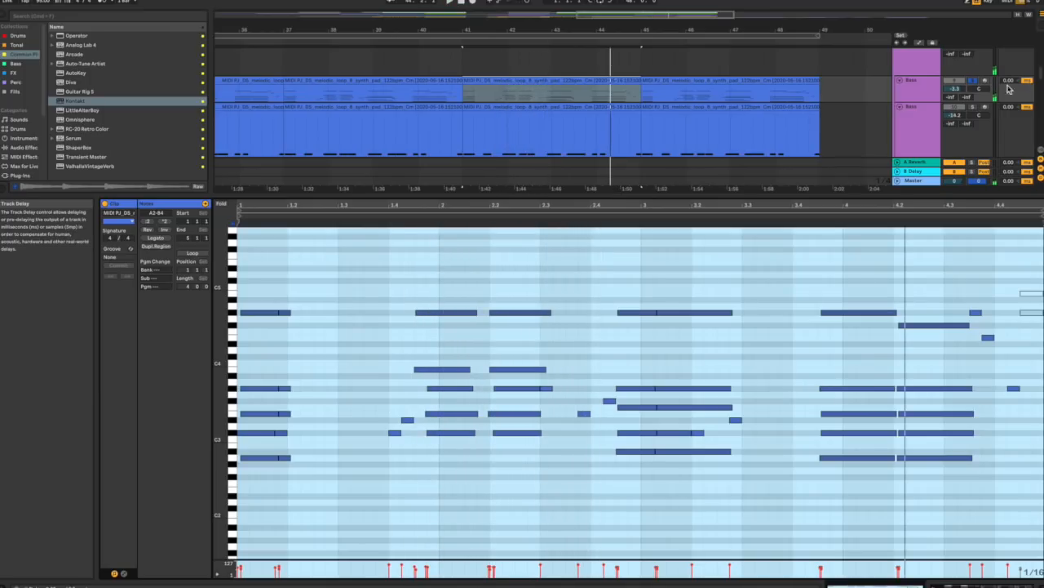
Step: Solo the tall Bass chord track, close the Omnisphere window and select the sustained chord clip at bar 41 below it
click(974, 107)
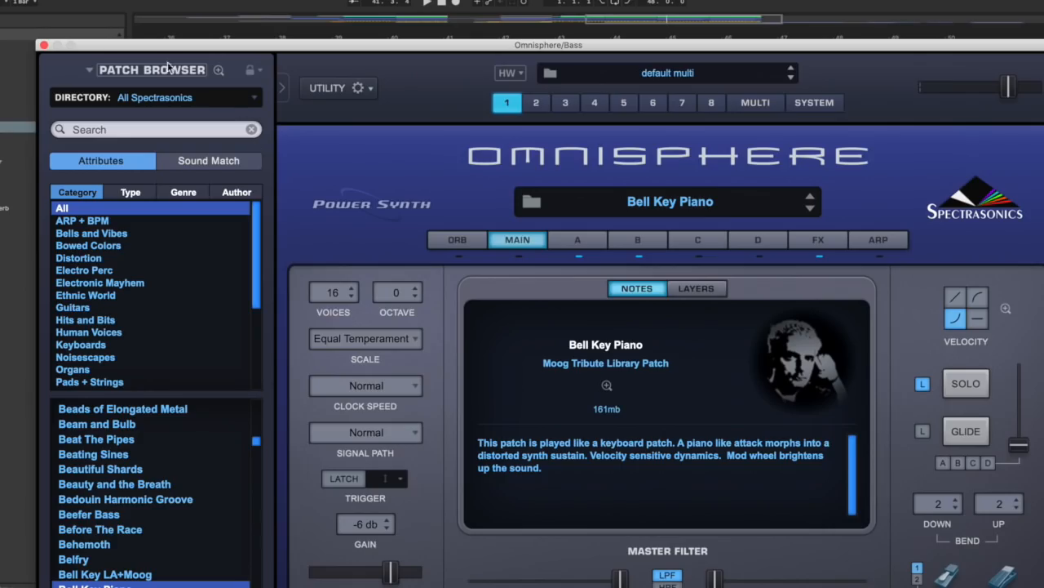
click(45, 45)
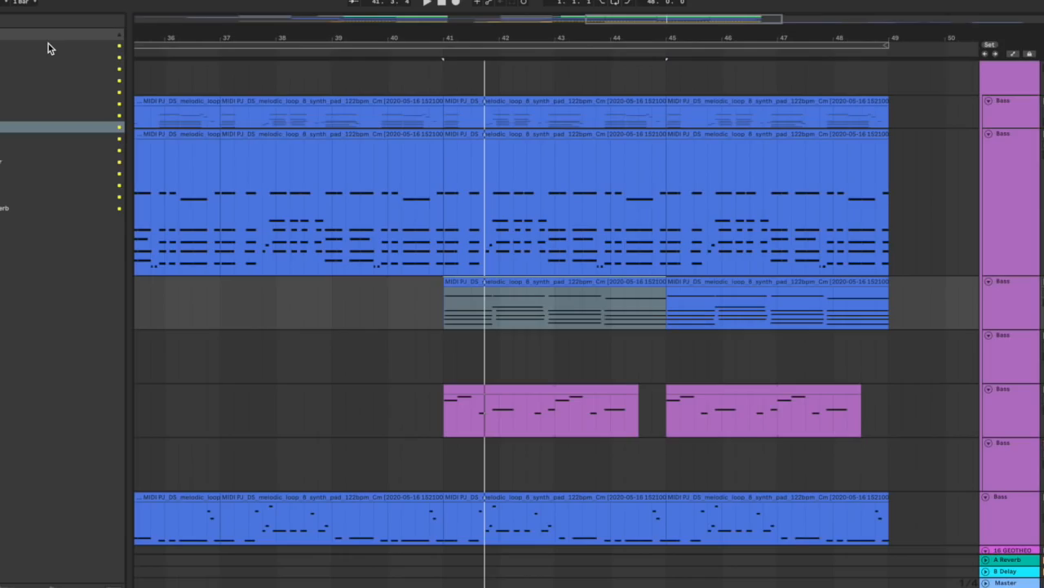
click(530, 281)
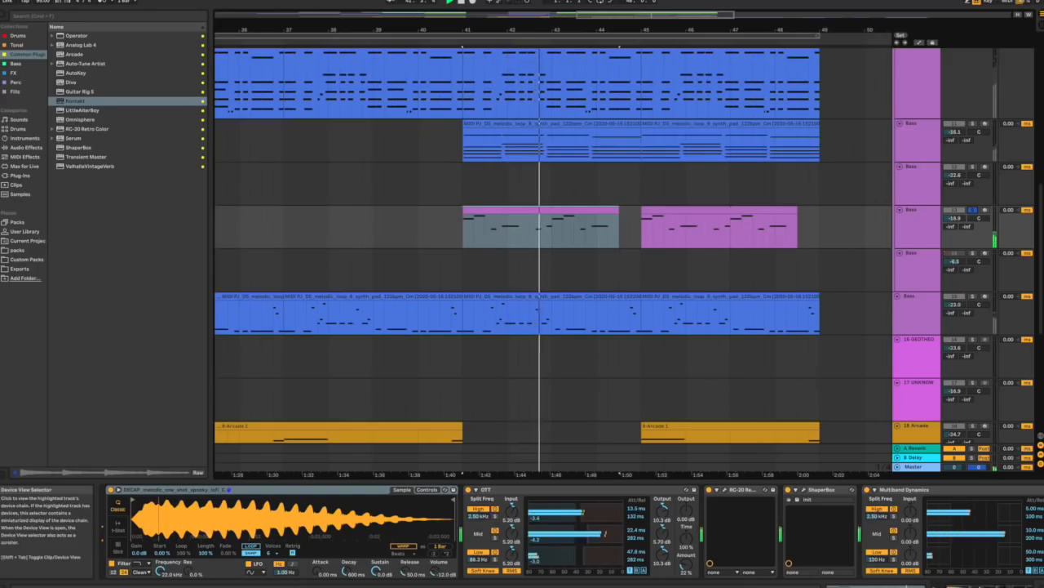
Step: Look through the effect chain of the Bass track holding the two purple clips
drag(865, 586, 891, 586)
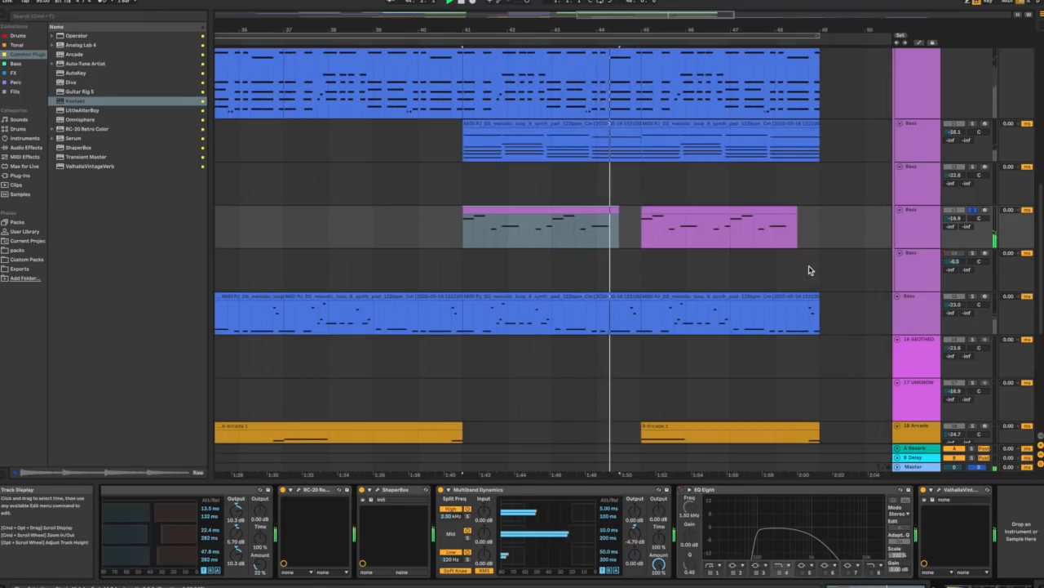
scroll(820, 254, up, 3)
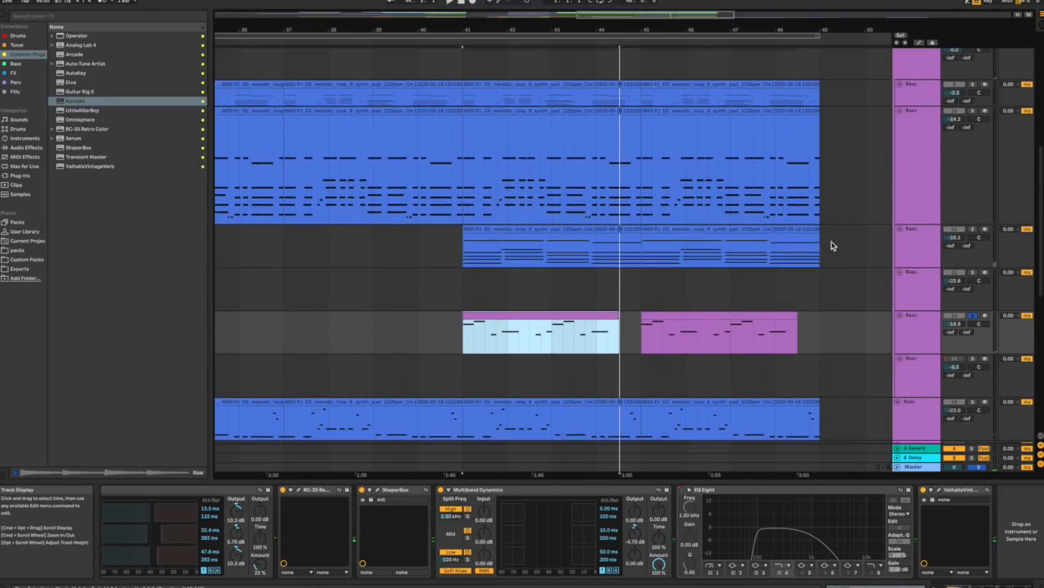
scroll(951, 137, up, 1)
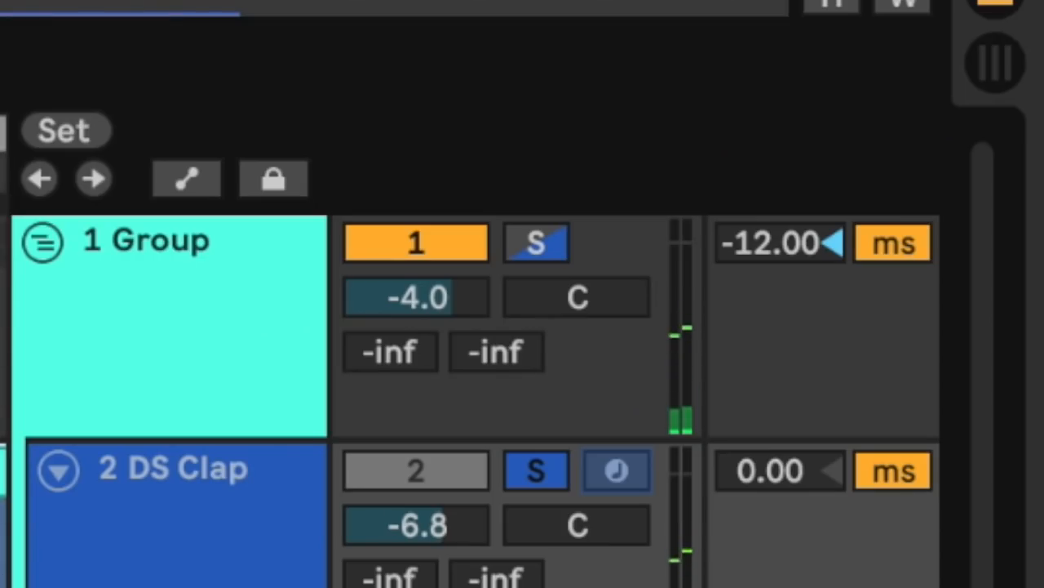
Step: Solo the 4 Live percussion track and play its clip from bar 18
key(s)
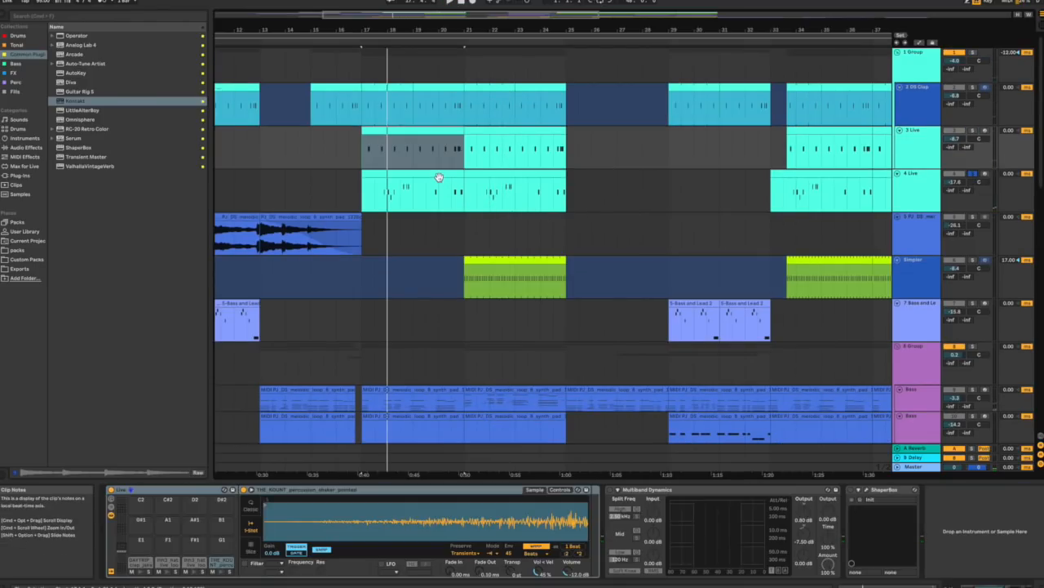
click(438, 175)
key(s)
key(space)
key(space)
click(384, 199)
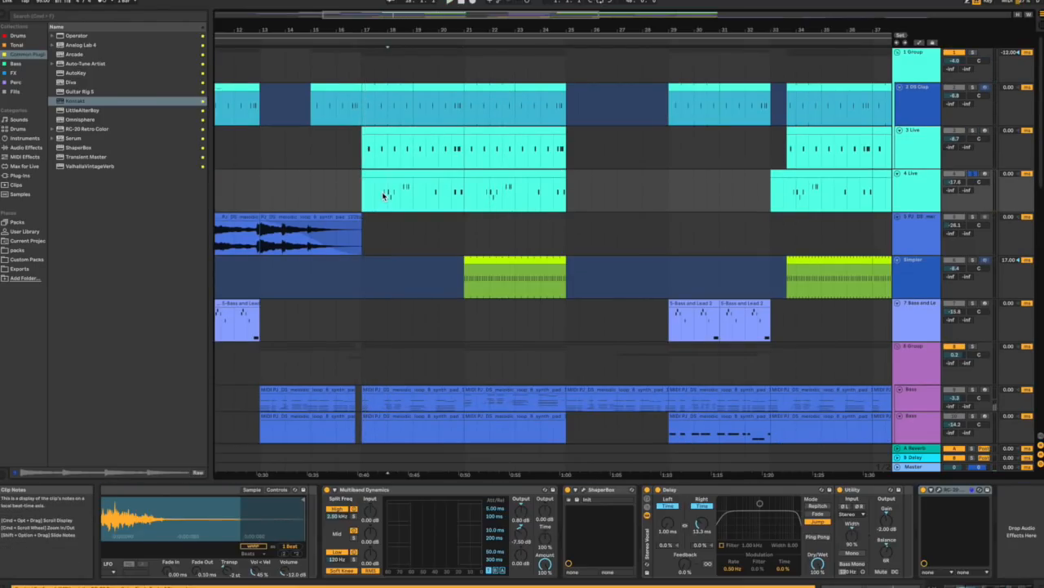
key(space)
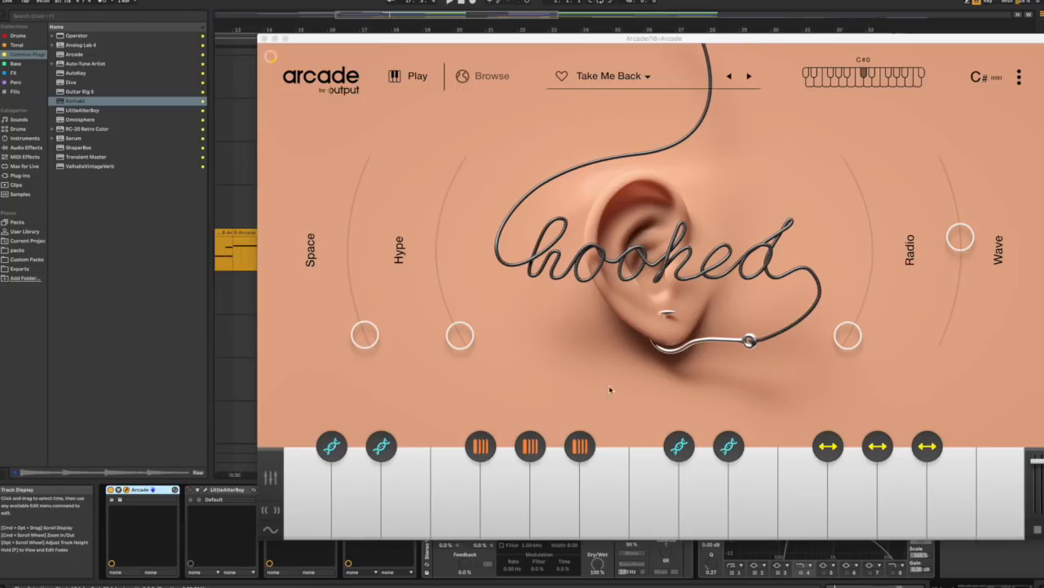
Step: Audition three samples of the Take Me Back kit in Arcade
click(604, 483)
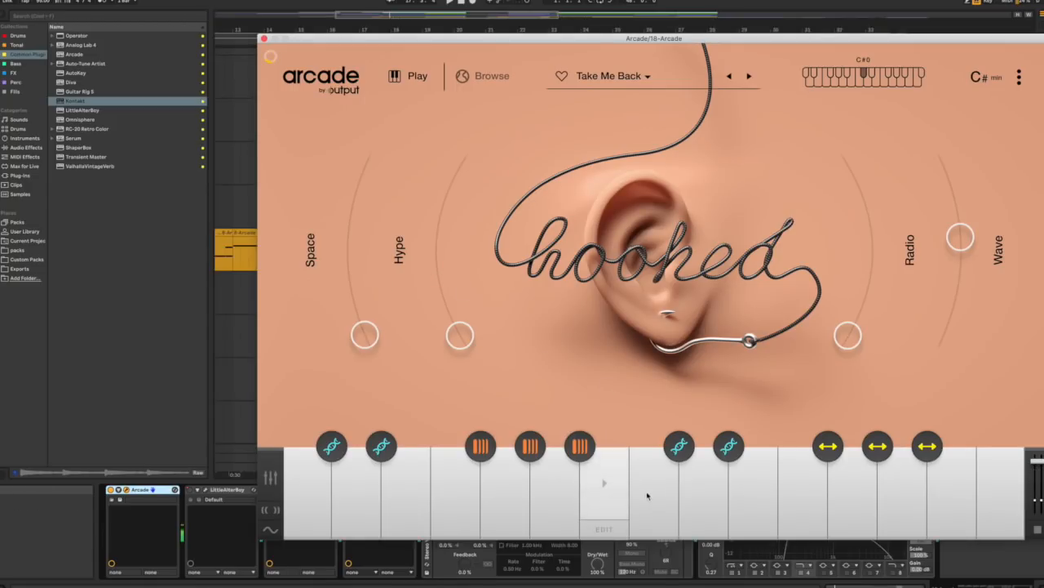
click(751, 486)
click(803, 487)
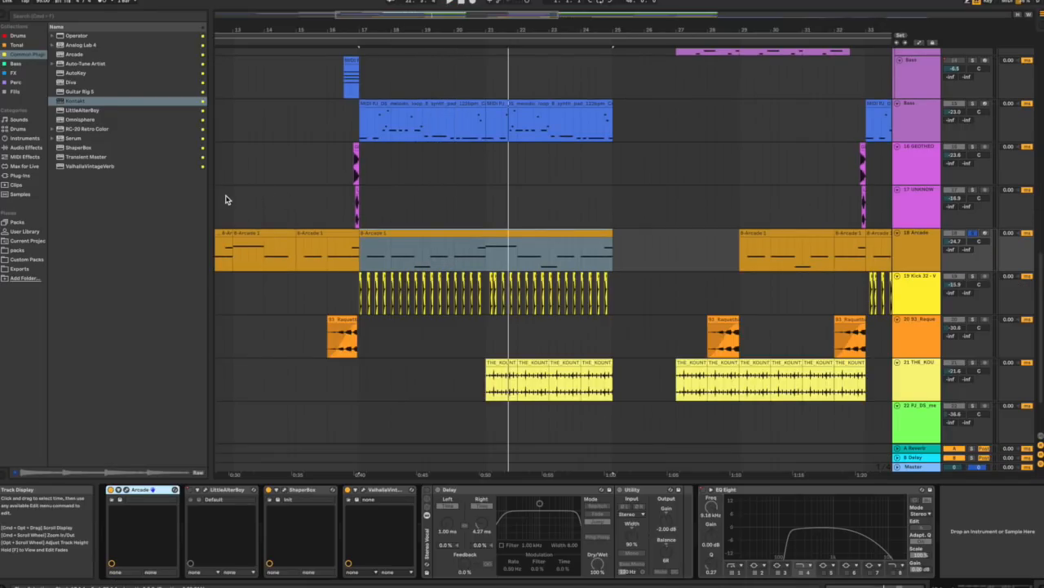
Step: Open LittleAlterBoy on the Arcade track, play the Arcade clips with it, and close the plug-in window
click(226, 198)
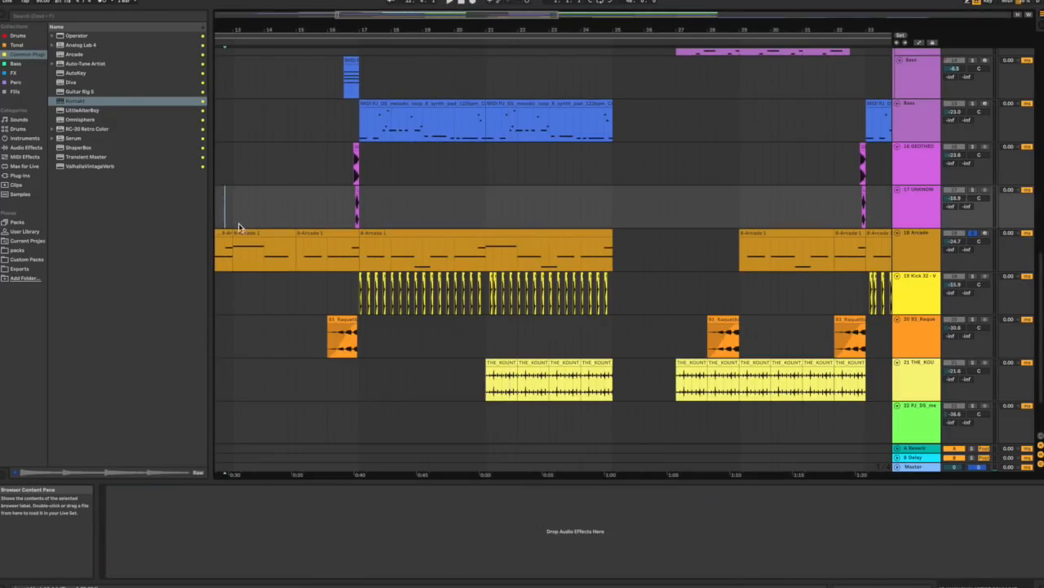
click(219, 267)
click(204, 496)
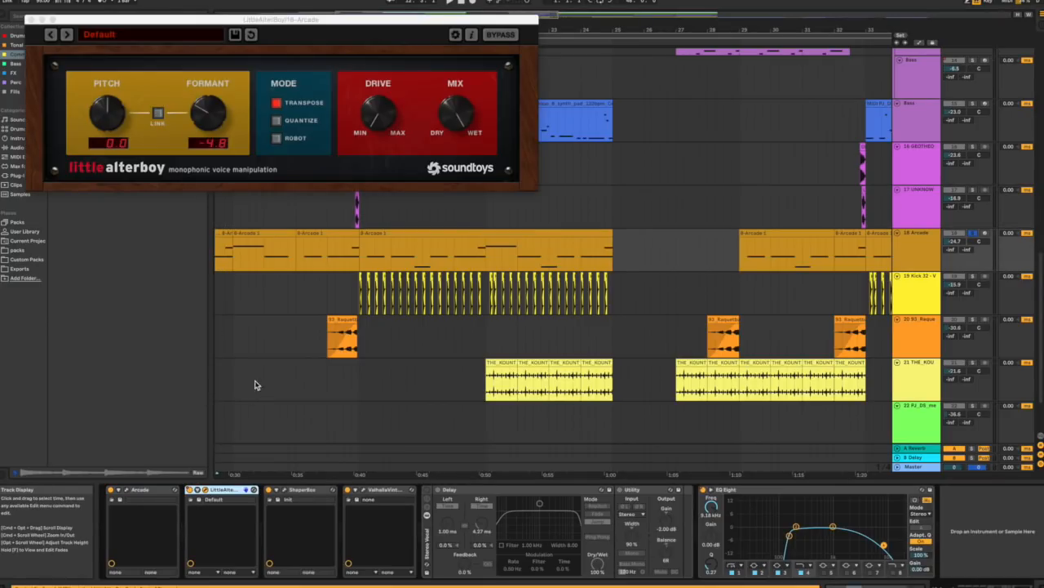
key(space)
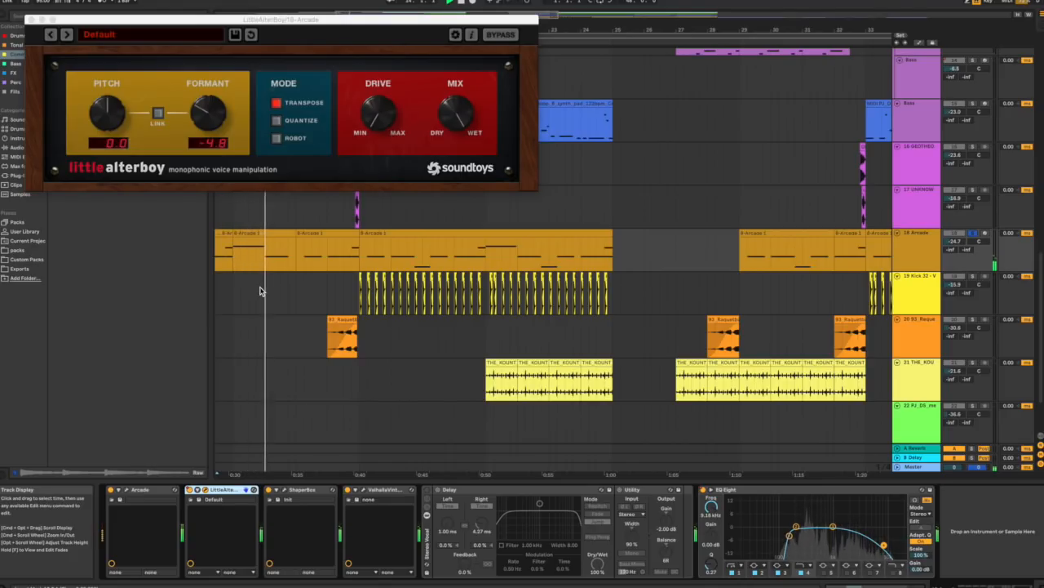
click(32, 20)
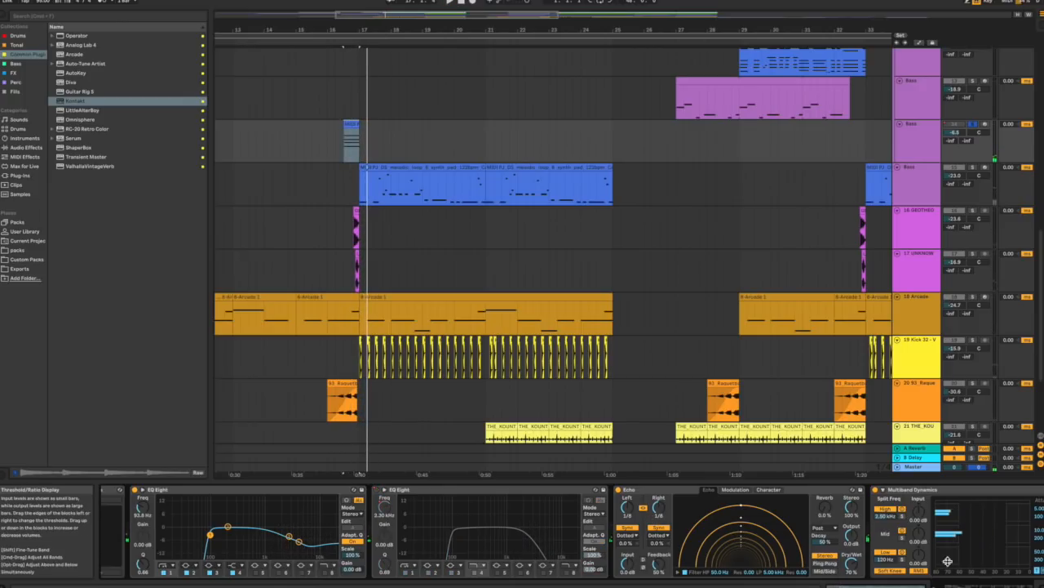
Step: View the rest of the effect chain on the Bass track with the short chord clip before bar 17
click(965, 585)
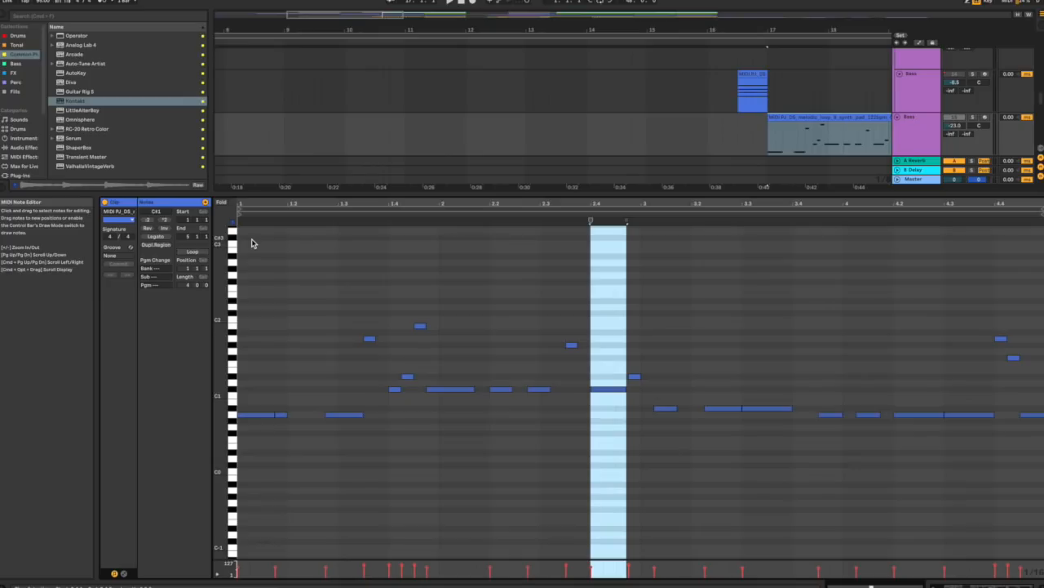
Step: Solo the lowest Bass track, play its clip from bar 17 and show the track's device chain
click(255, 224)
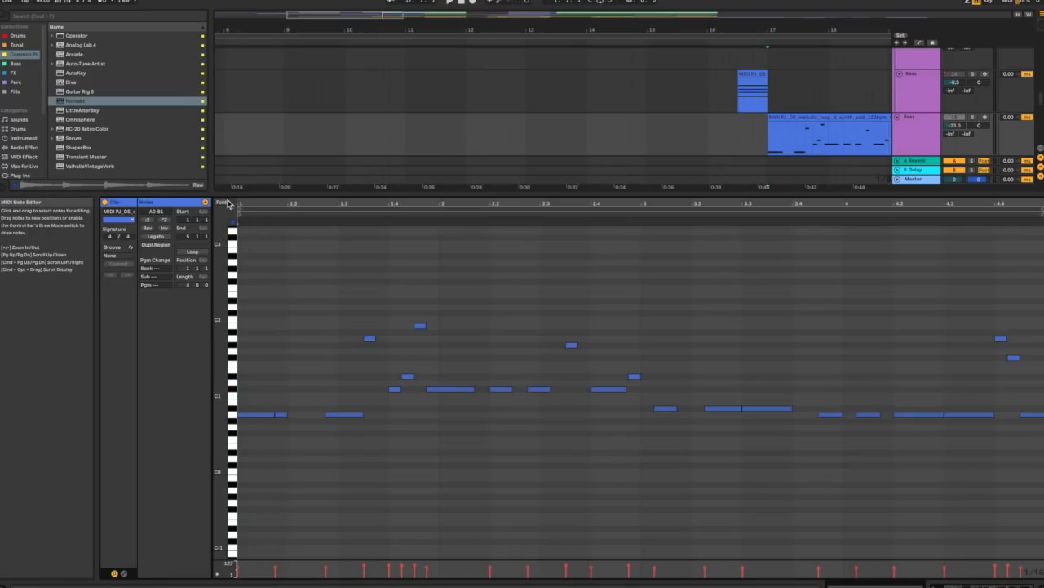
key(space)
key(space)
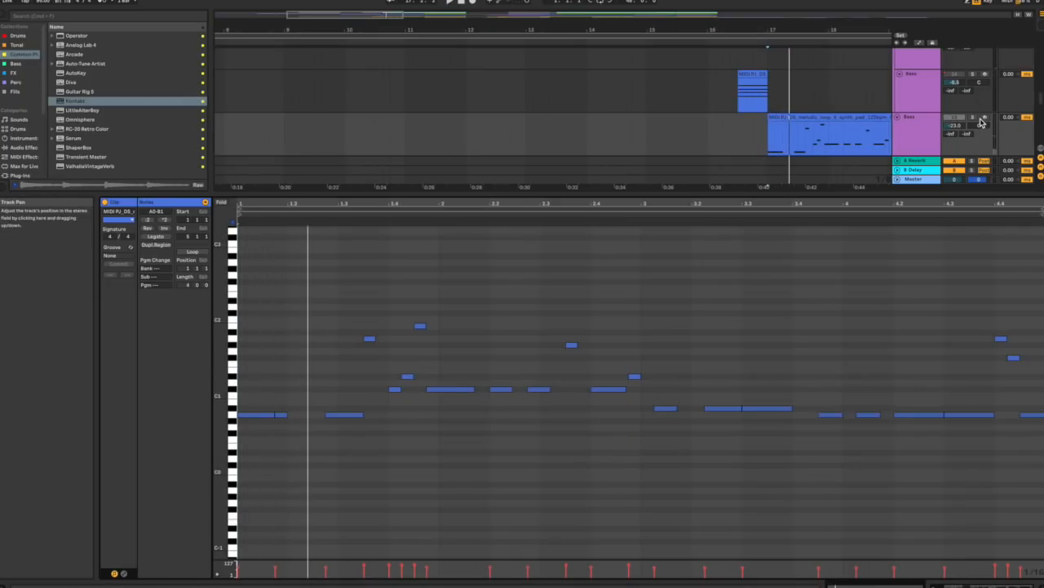
key(space)
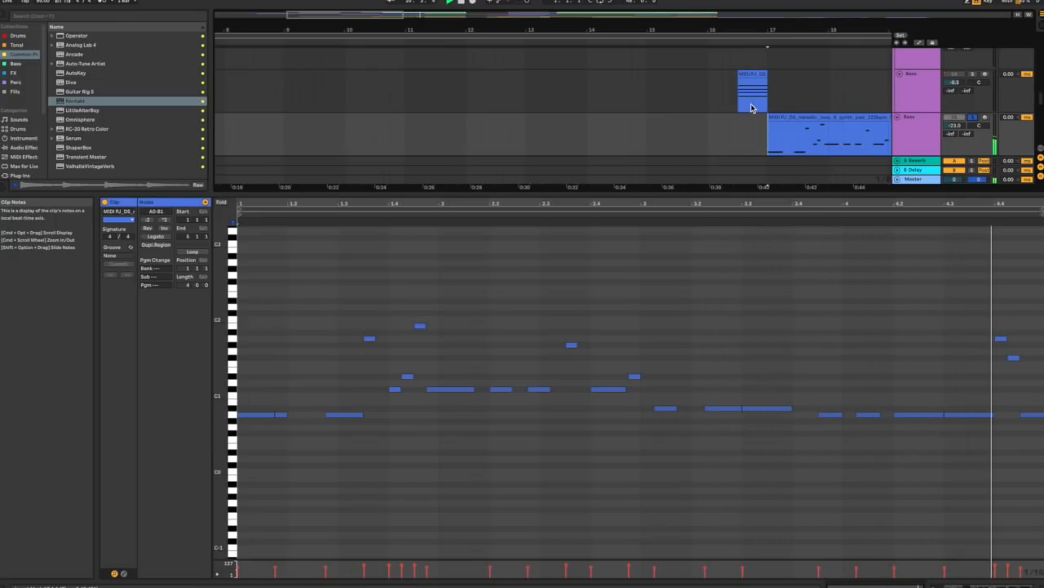
double_click(910, 136)
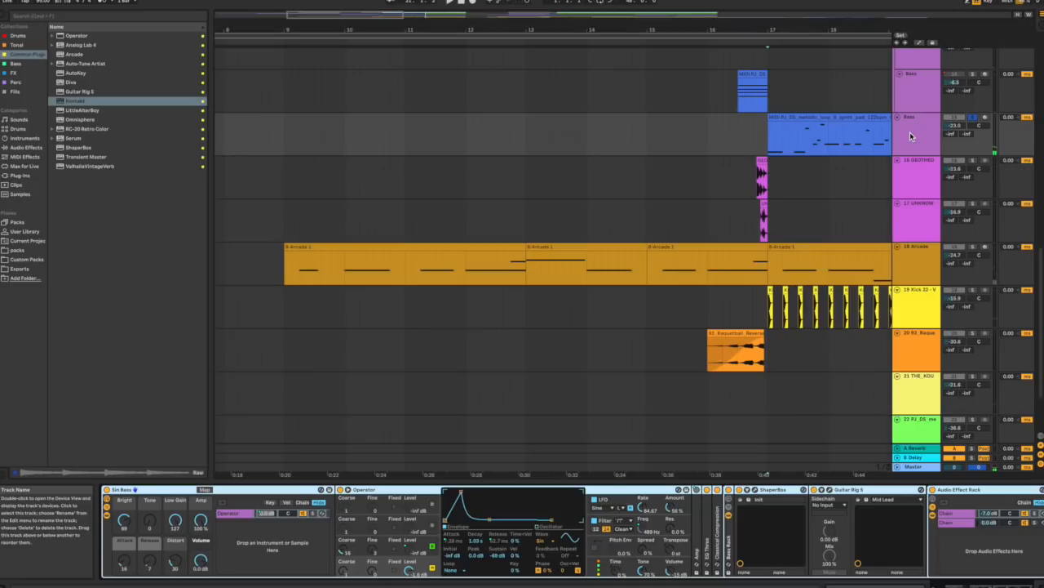